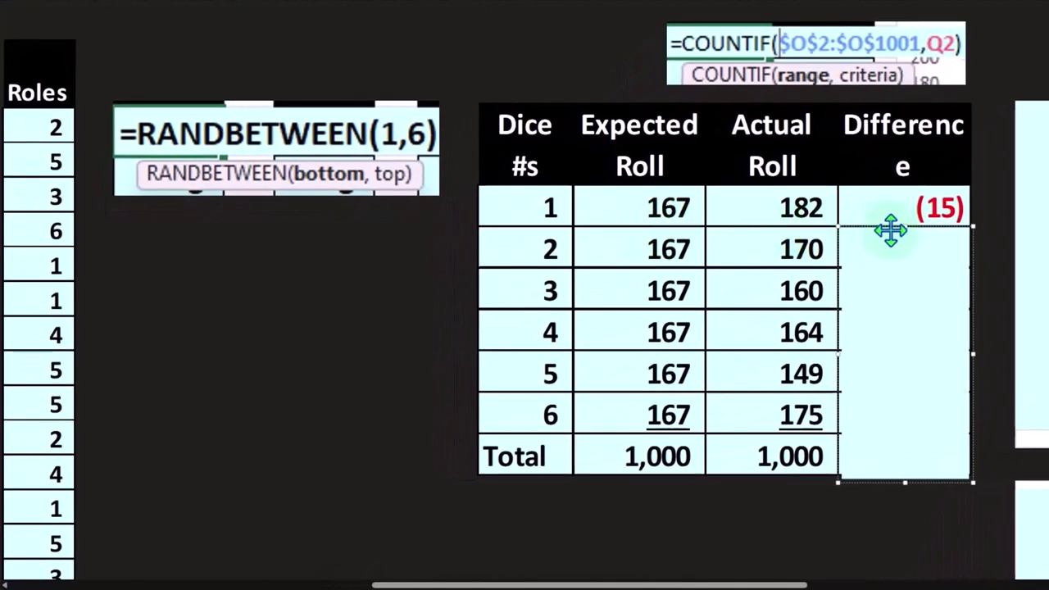
Uncover the Difference column of the dice table row by row and delete its blank cover shape.
left_click(900, 270)
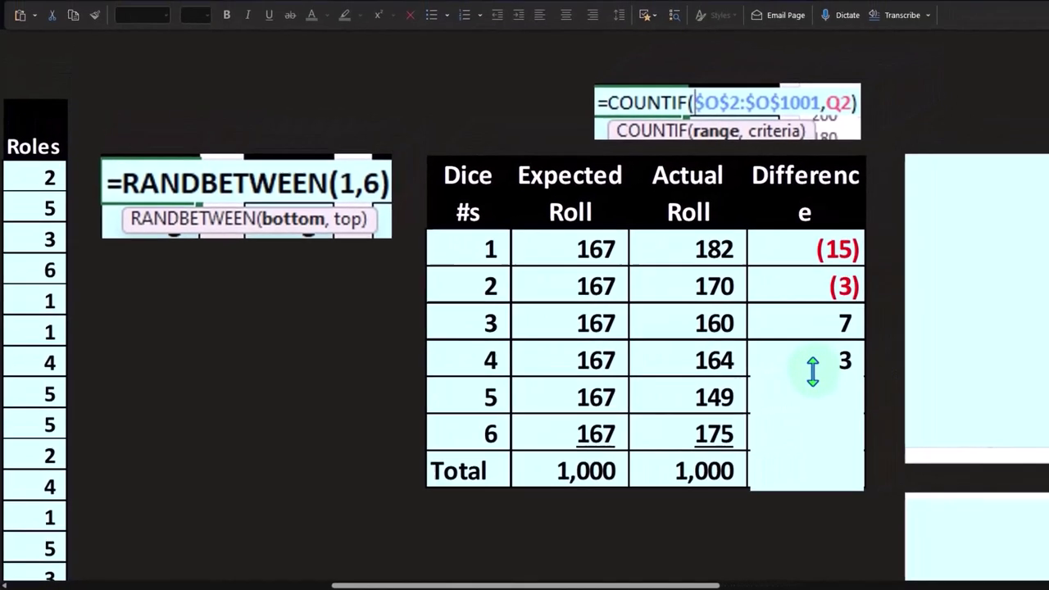
left_click_drag(811, 371, 812, 448)
key("Delete")
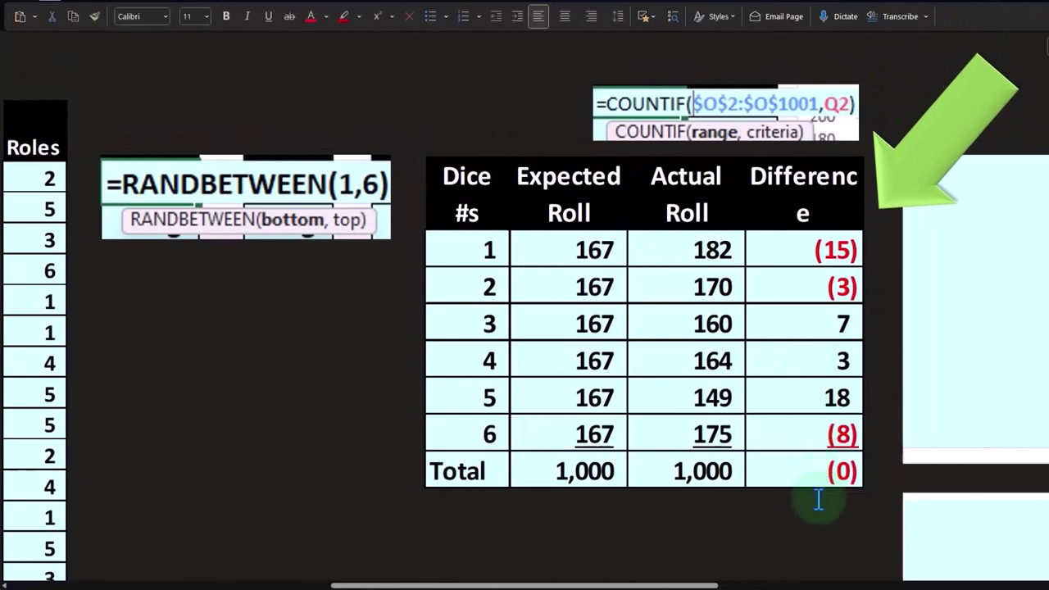
Delete the blank cover shape over the Actual Roll column chart beside the dice table.
left_click_drag(706, 585, 858, 585)
left_click(712, 276)
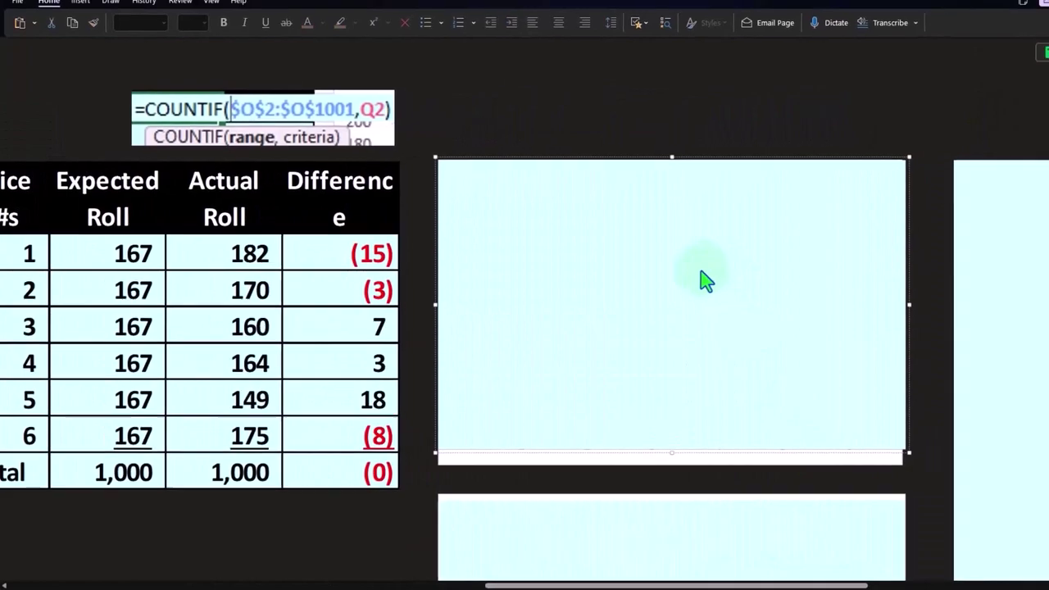
key("Delete")
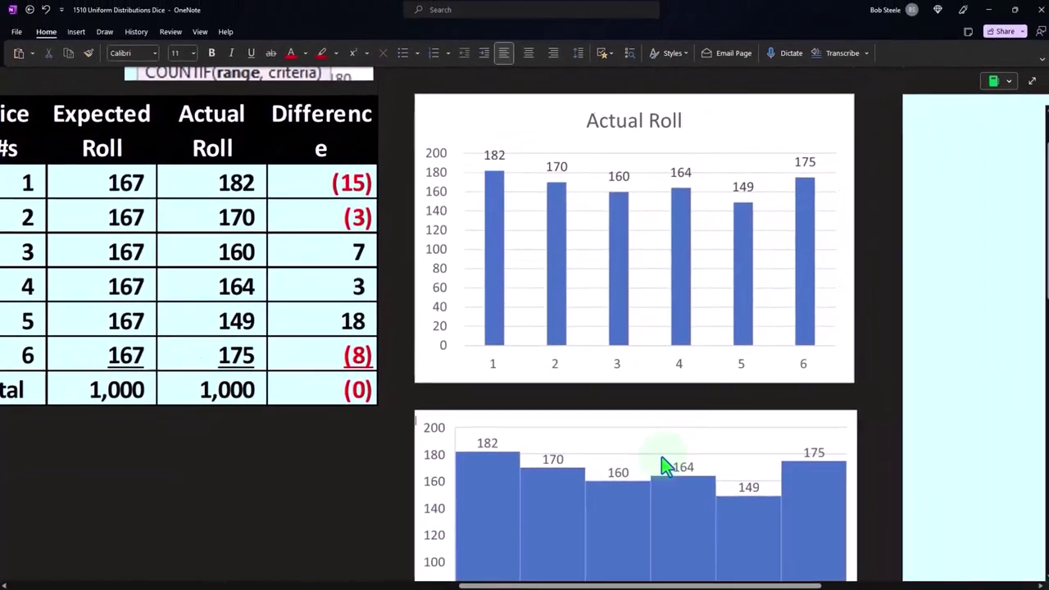
Compare the Actual Roll column chart with the histogram below it, including the bin labels.
scroll(691, 460, "down", 2)
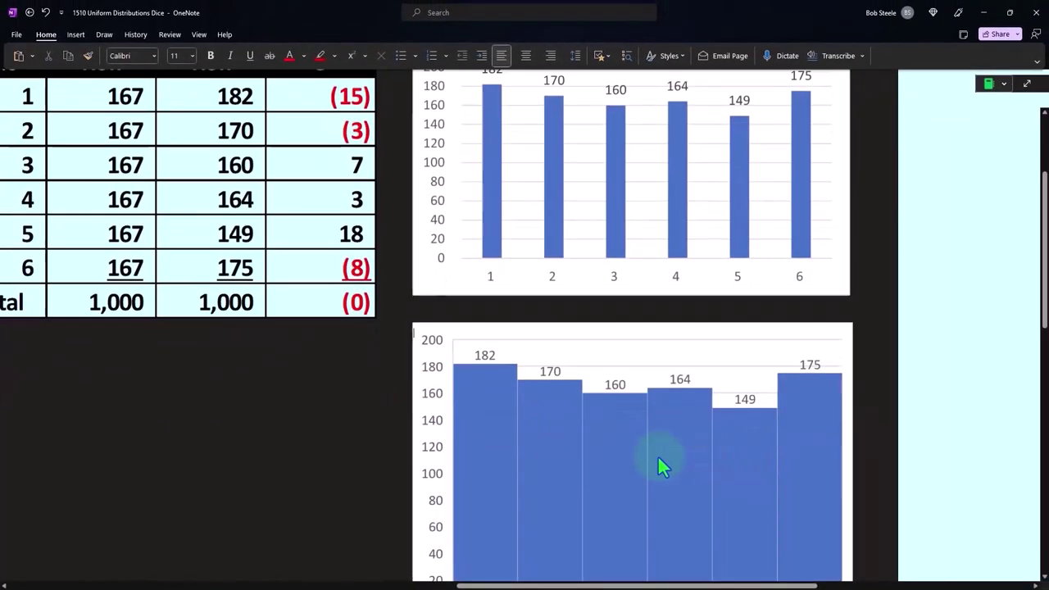
scroll(666, 310, "up", 2)
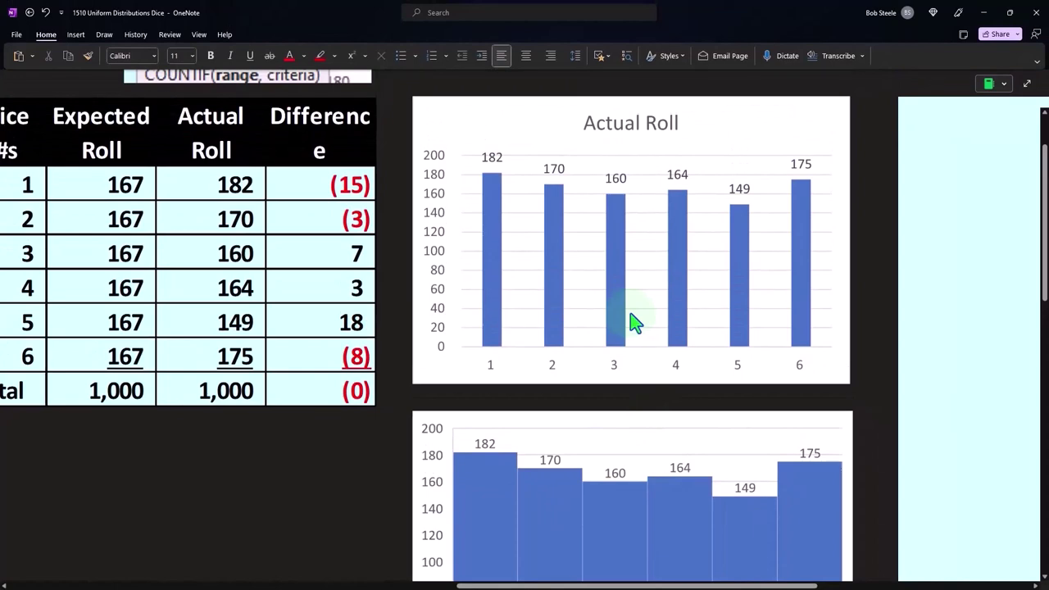
scroll(633, 321, "down", 3)
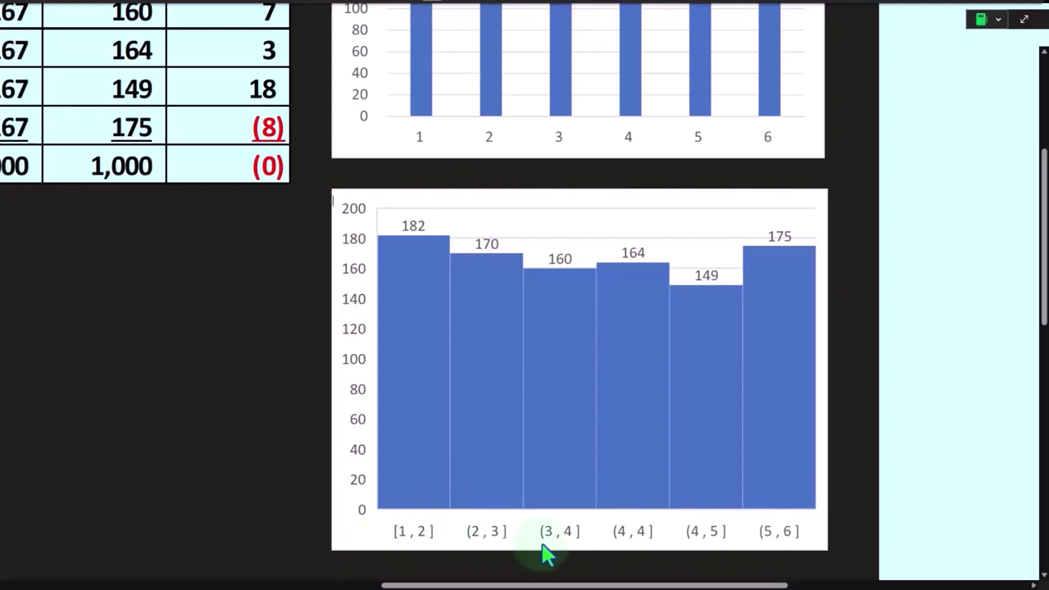
scroll(525, 369, "up", 3)
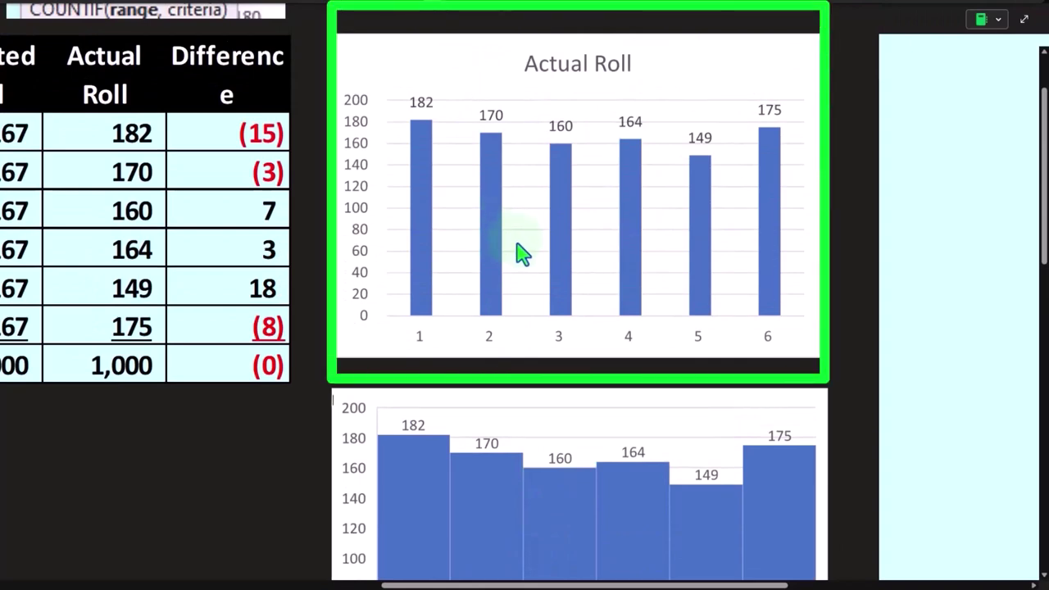
scroll(520, 251, "down", 3)
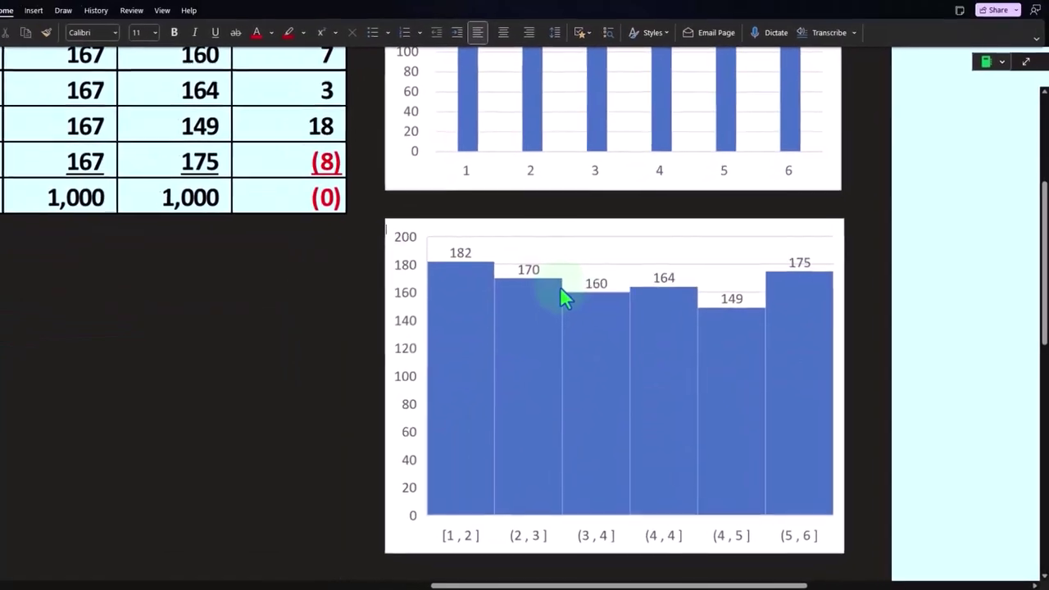
Remove the blank cover from the four-column table of Rolls 1 to Rolls 4.
left_click_drag(565, 584, 796, 584)
scroll(590, 342, "up", 5)
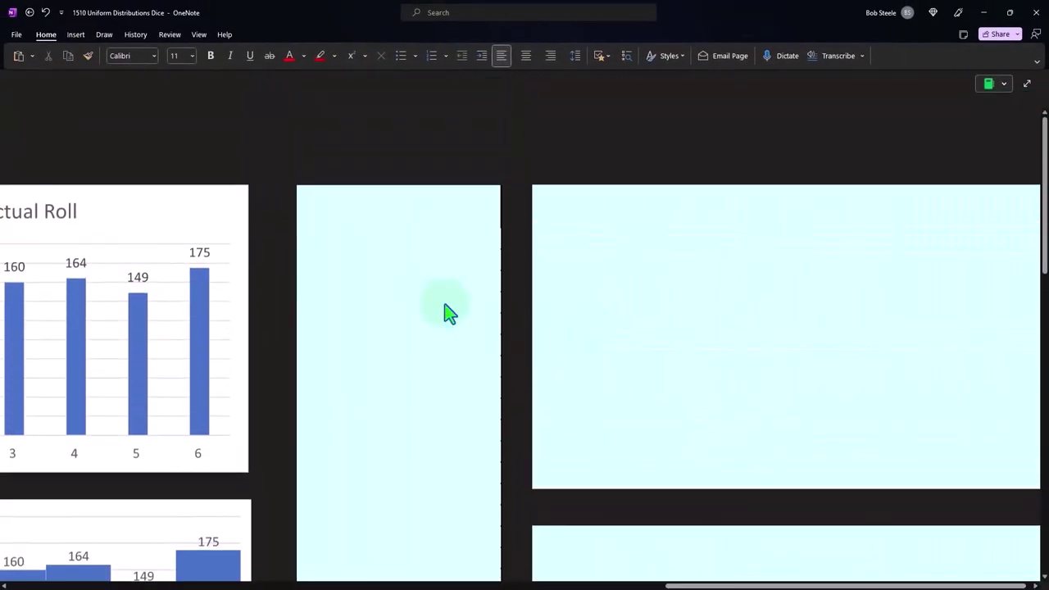
left_click(366, 256)
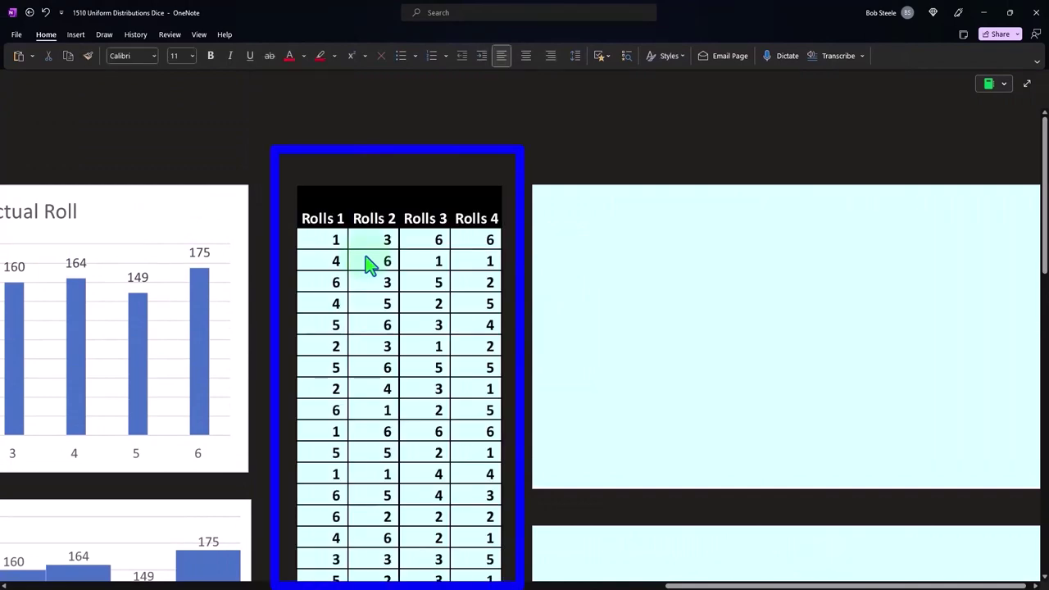
Remove the blank cover from the Roll 1 histogram beside the four-column rolls table.
left_click_drag(678, 585, 618, 585)
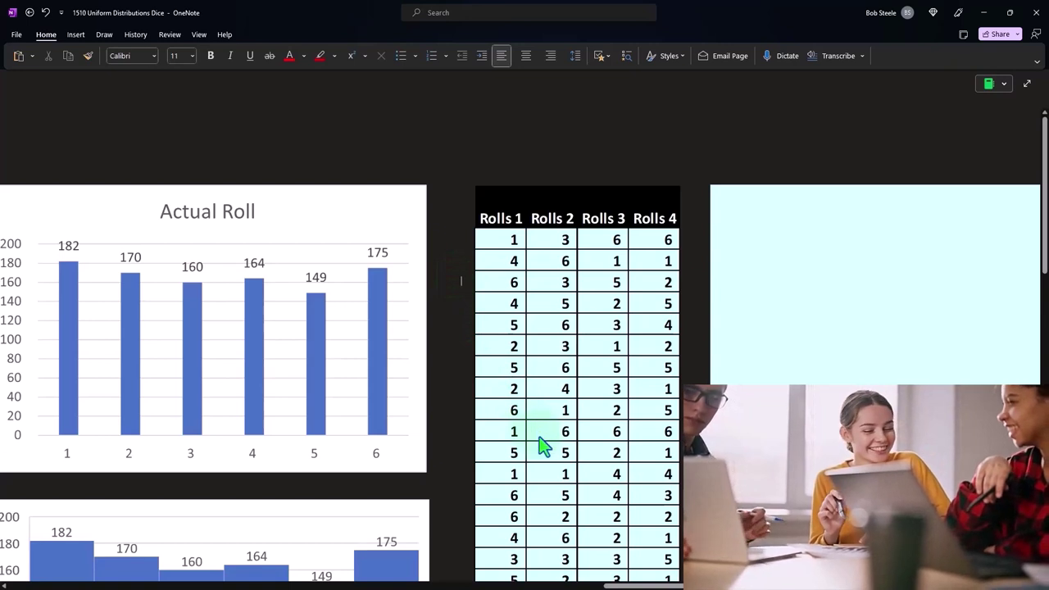
left_click_drag(639, 586, 642, 587)
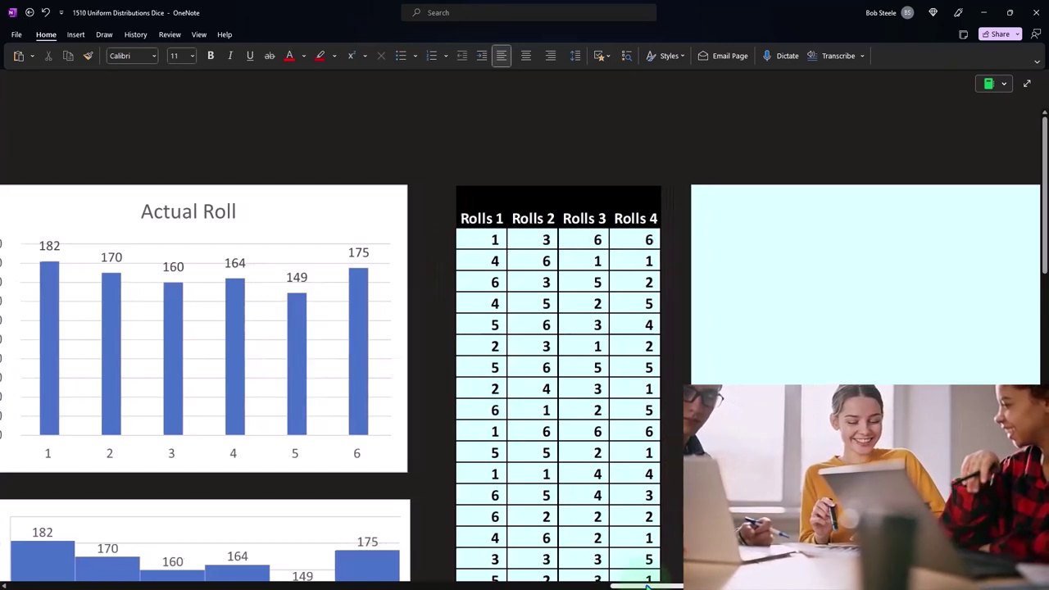
left_click_drag(647, 586, 672, 585)
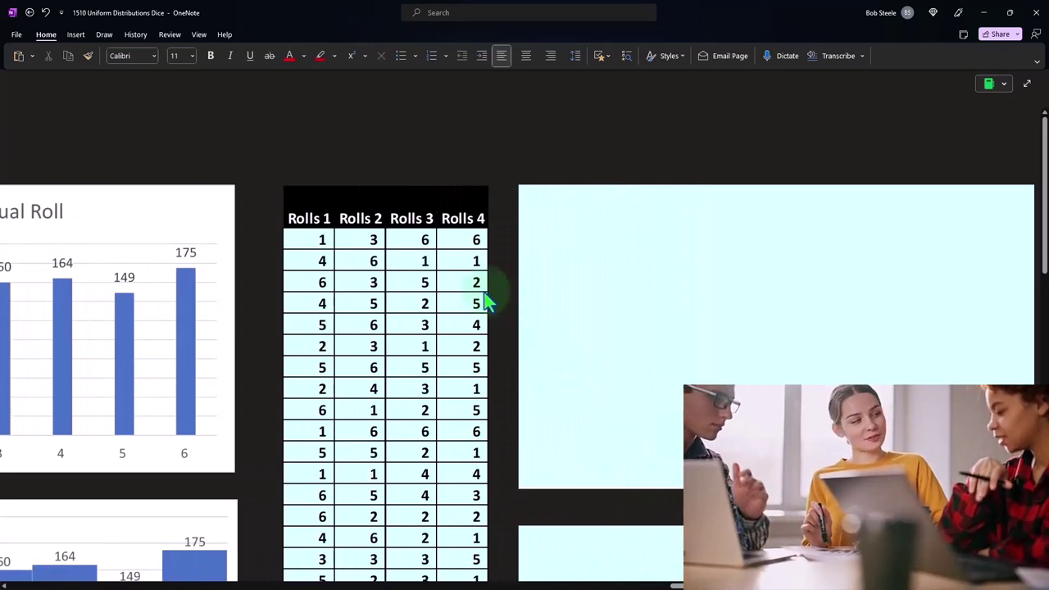
left_click(632, 242)
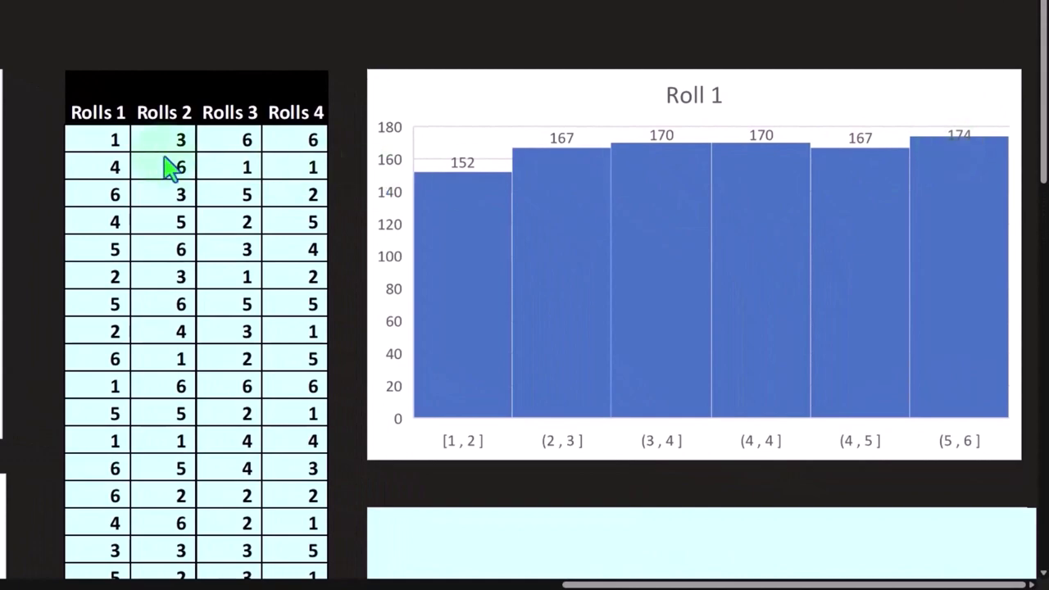
Remove the blank cover from the Roll 2 histogram and compare that chart with the Roll 1 histogram.
scroll(291, 260, "down", 3)
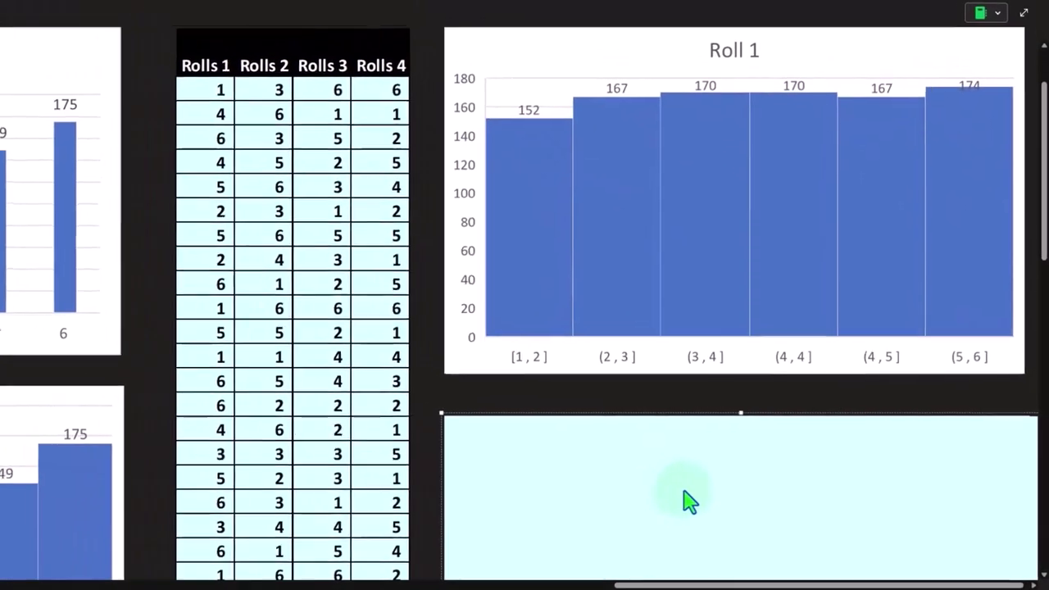
scroll(639, 488, "down", 4)
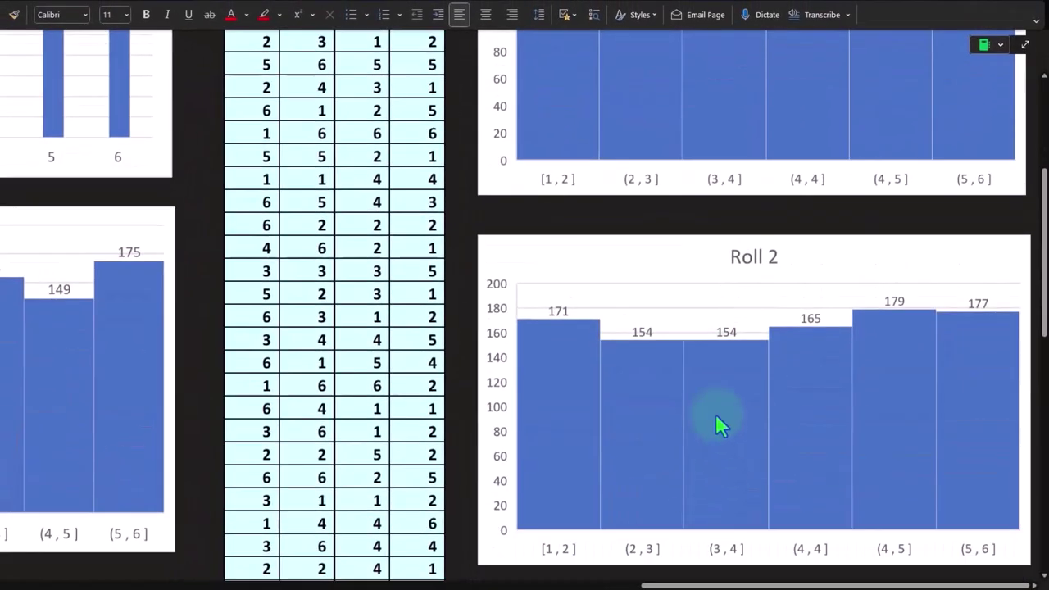
scroll(716, 415, "up", 5)
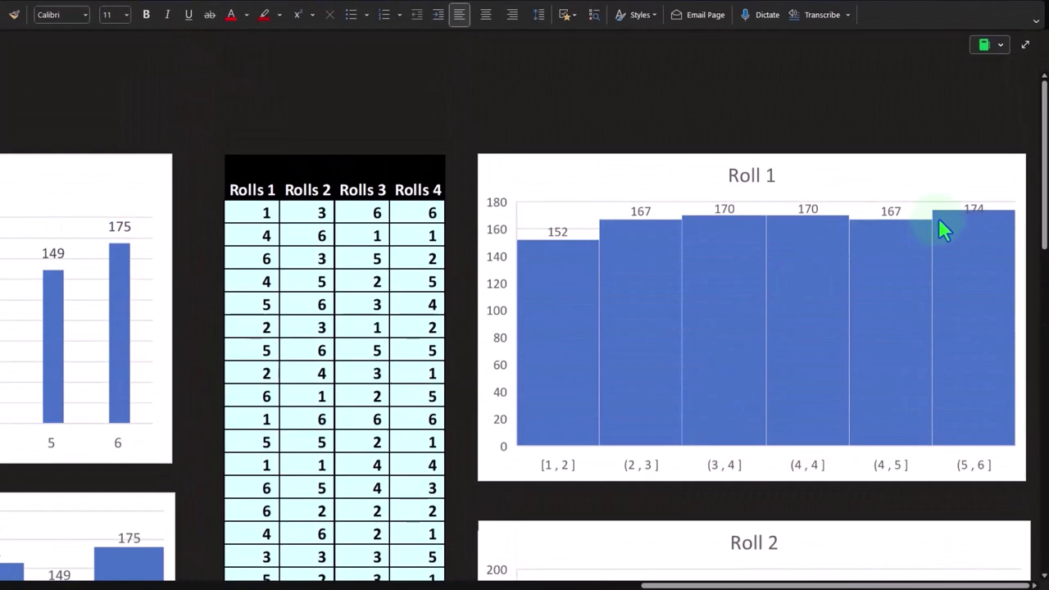
scroll(938, 230, "down", 4)
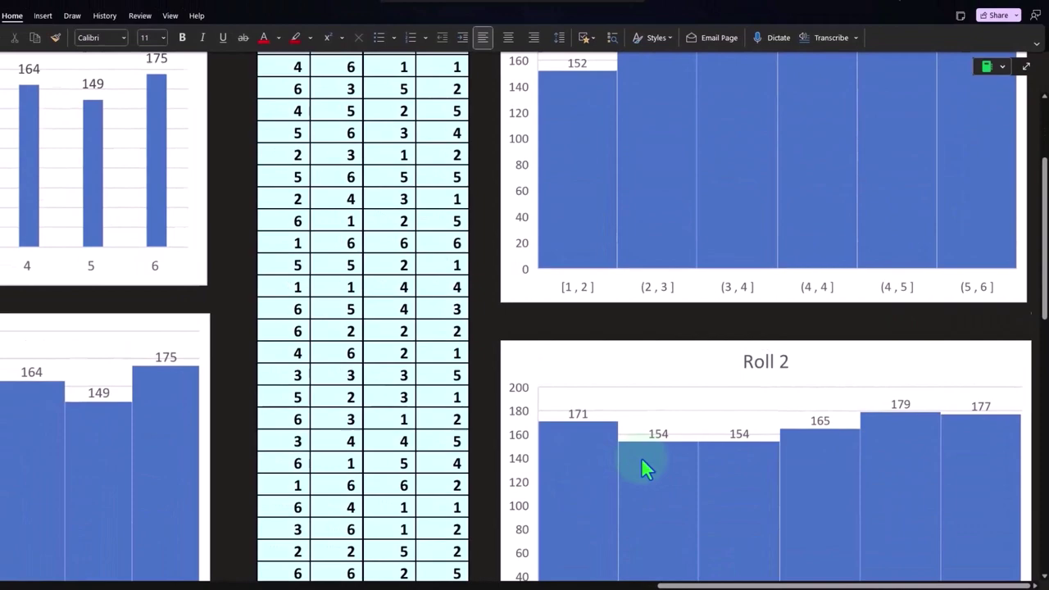
Remove the blank covers from the Dice Rolls 3 and Rolls 4 histograms below Roll 2.
scroll(644, 468, "down", 5)
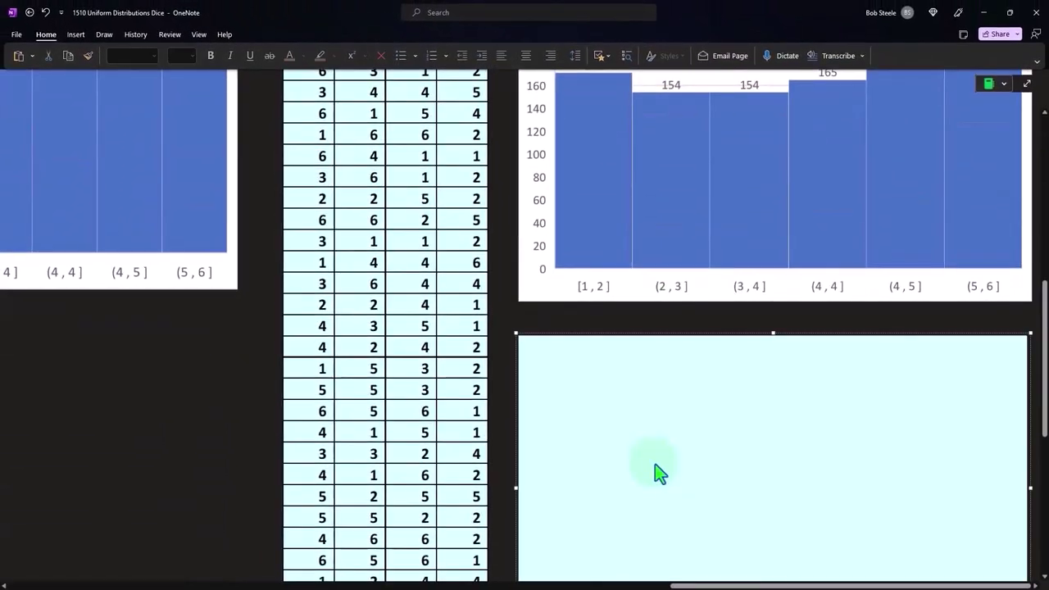
scroll(654, 461, "down", 5)
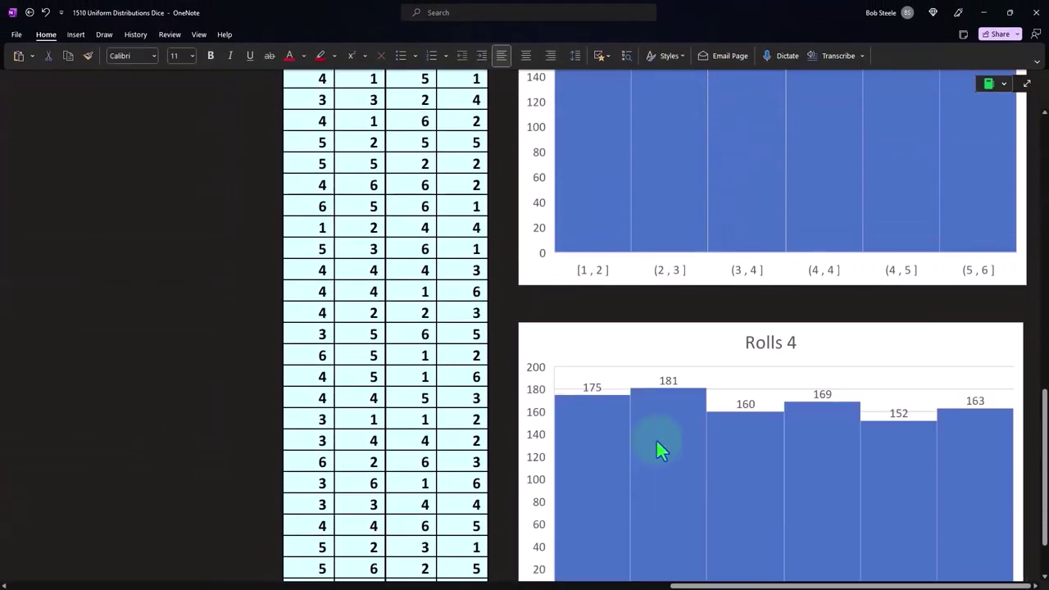
scroll(658, 444, "down", 2)
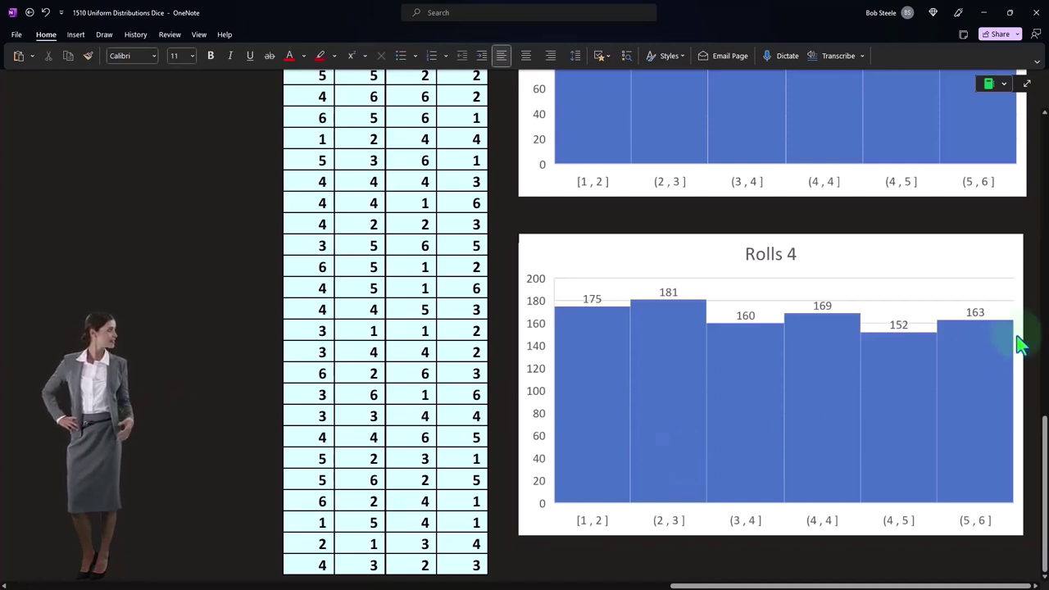
Switch to the calculator, clear it, divide 1 by 6, and close the calculator.
left_click_drag(1048, 188, 236, 181)
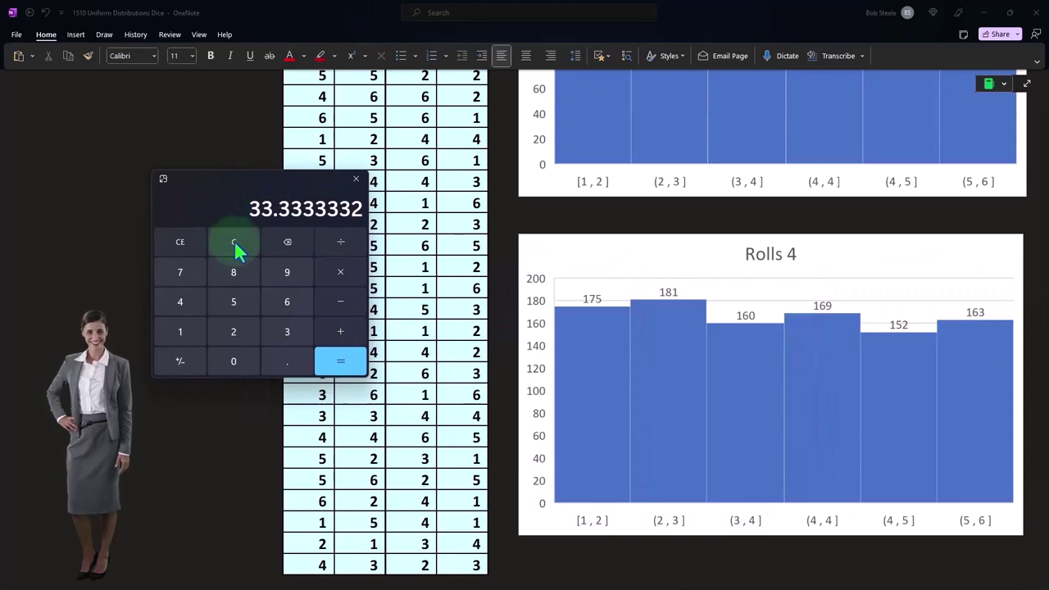
left_click(235, 242)
key("Return")
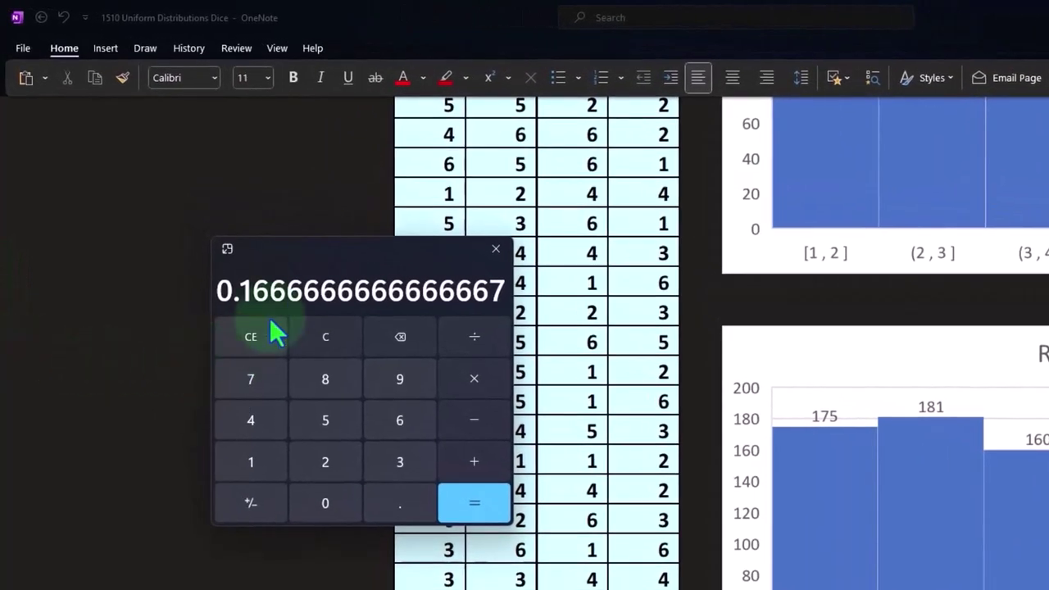
left_click(494, 248)
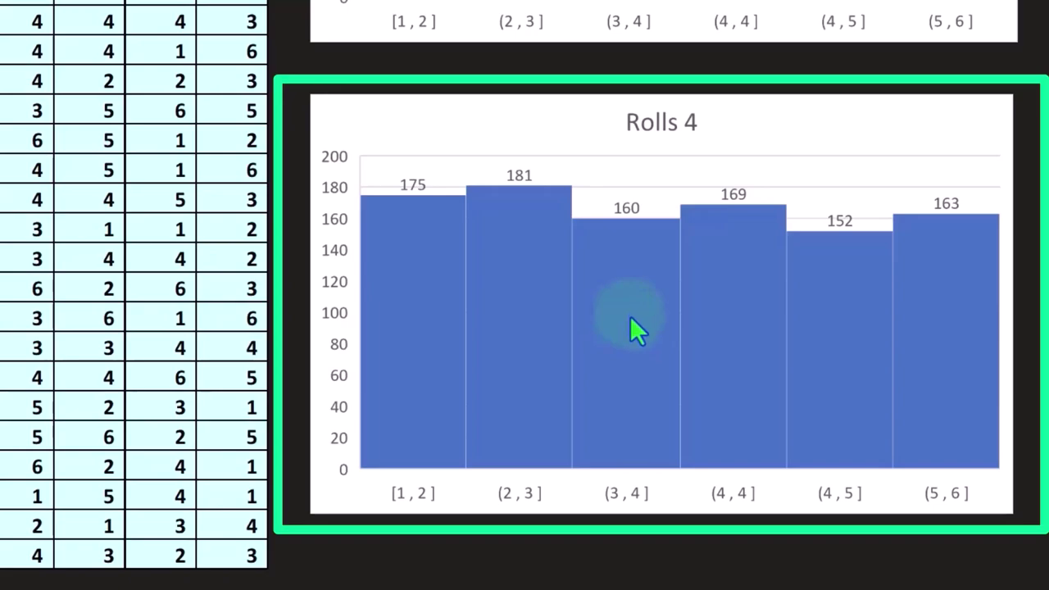
Review the histograms again from Rolls 4 back up to Roll 1.
scroll(622, 328, "up", 5)
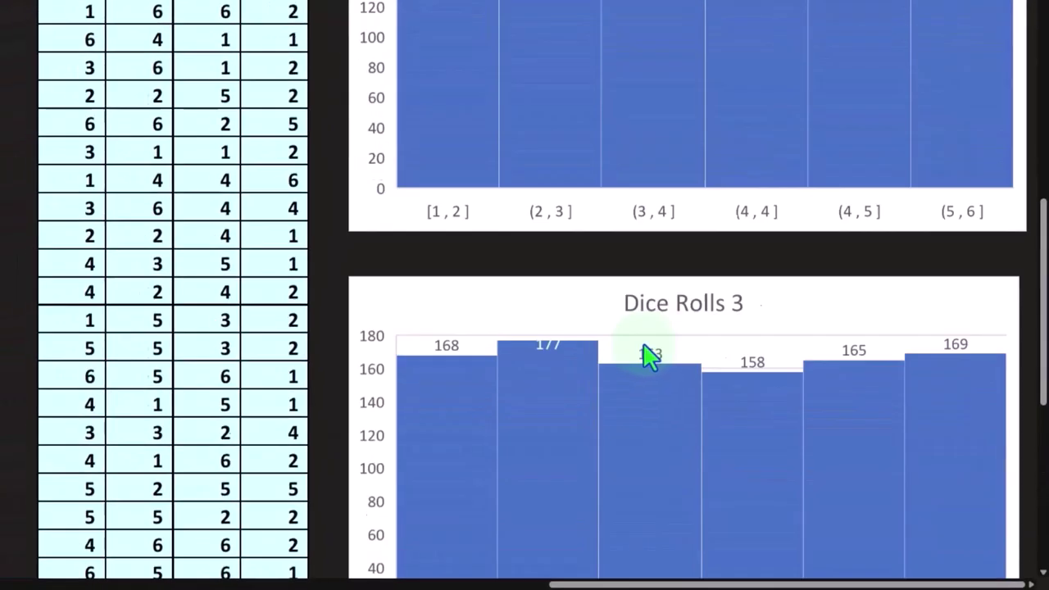
scroll(647, 356, "up", 10)
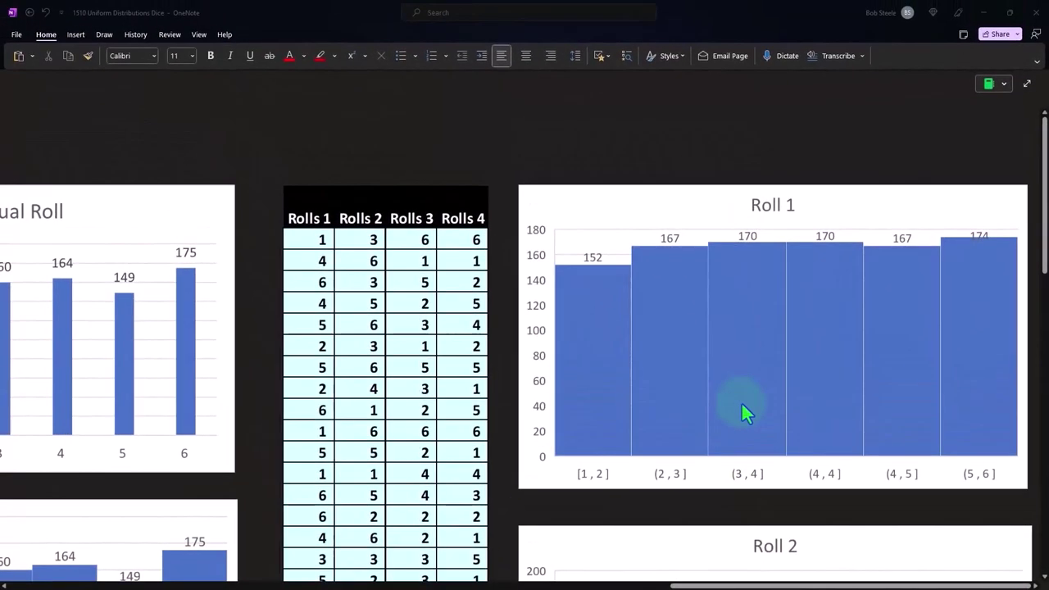